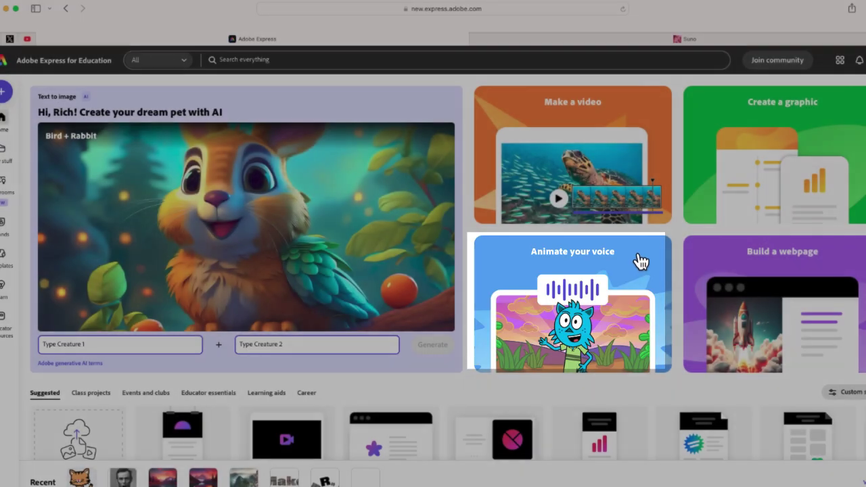
Step: Open the Animate your voice tool from the Adobe Express home page
click(641, 263)
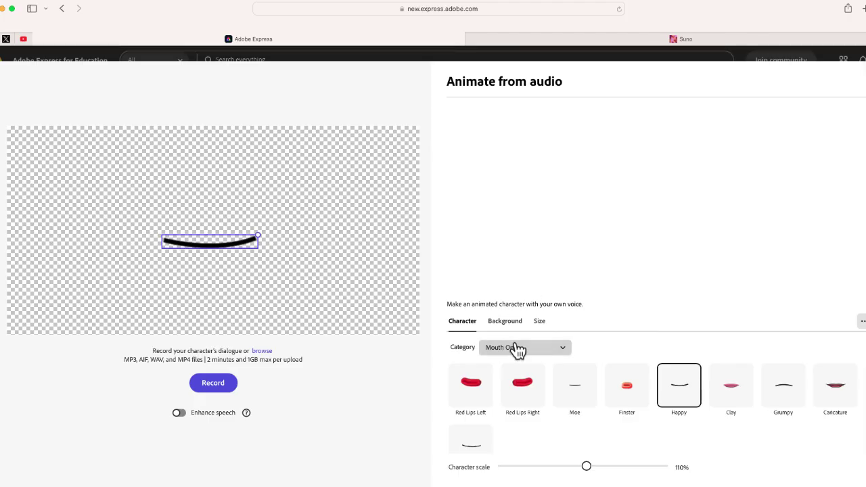
Step: Replace the character with Waddles the penguin from the Animals category
click(509, 348)
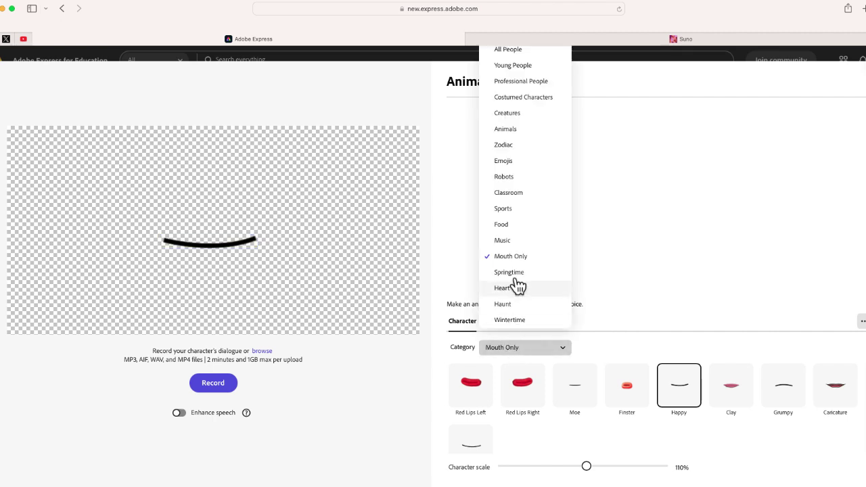
click(507, 128)
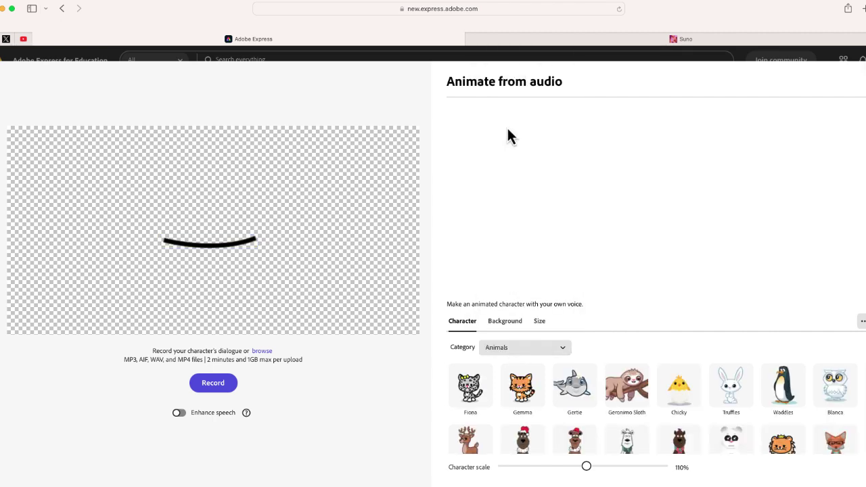
click(784, 386)
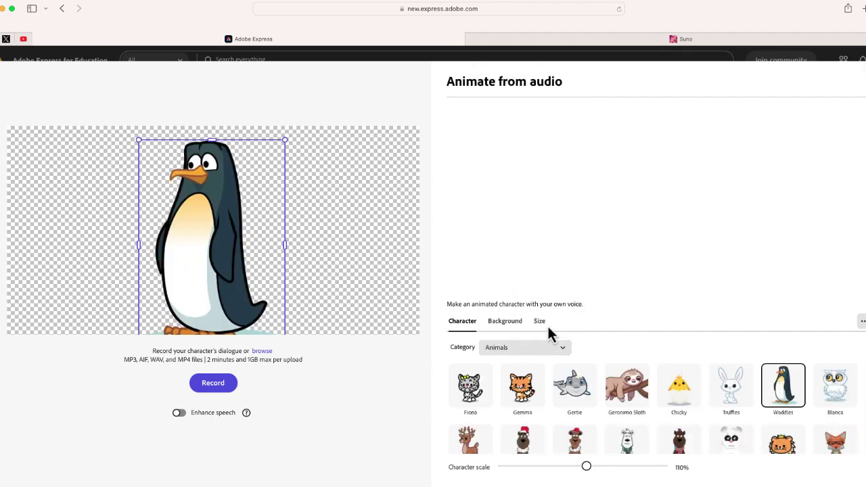
Step: Shrink the penguin to about 103% and move it higher in the frame
drag(234, 255, 234, 245)
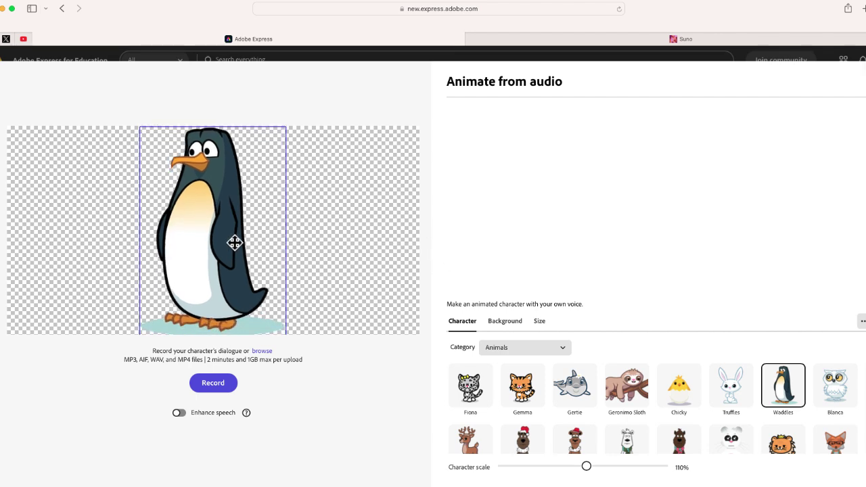
drag(287, 127, 274, 135)
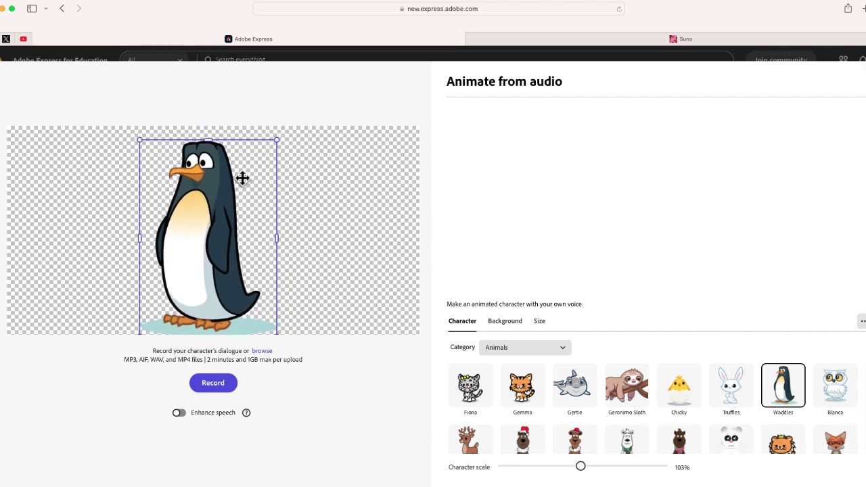
drag(242, 178, 246, 169)
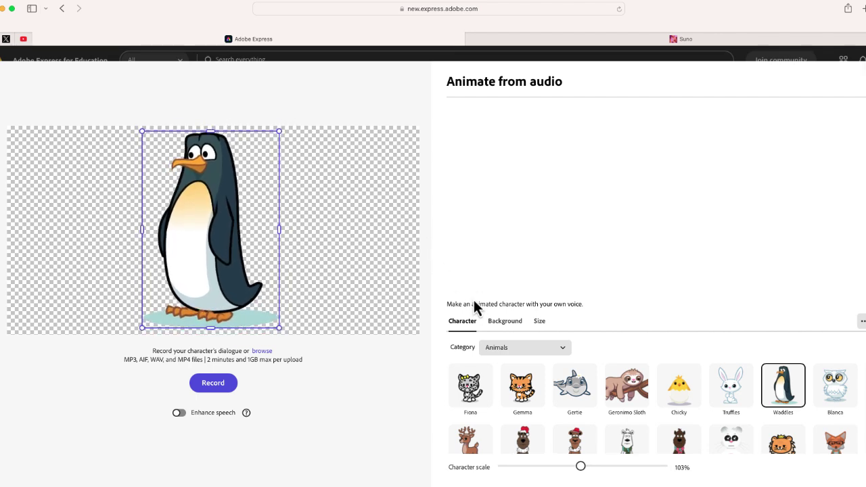
Step: Set the background to the custom lime-green colour #BAF553
click(504, 328)
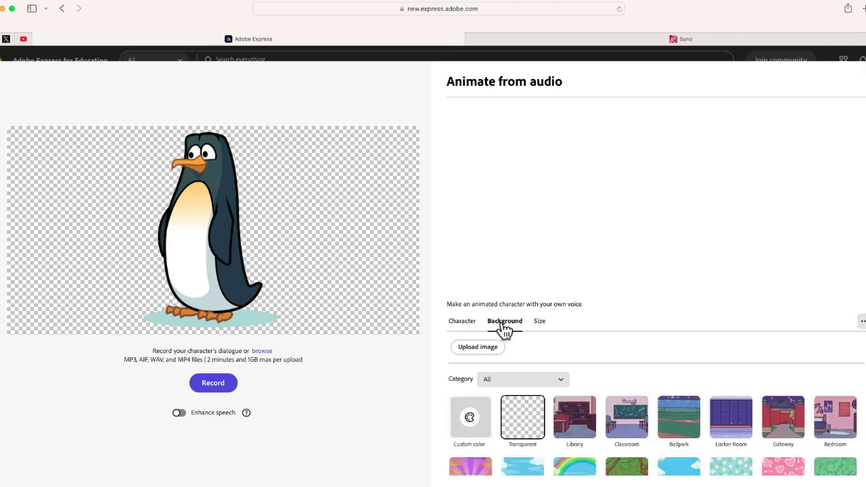
click(478, 419)
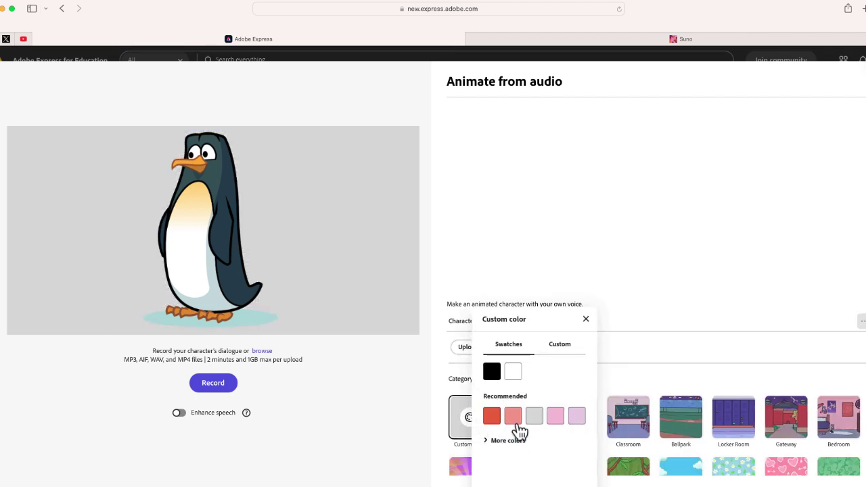
click(487, 442)
scroll(514, 449, down, 5)
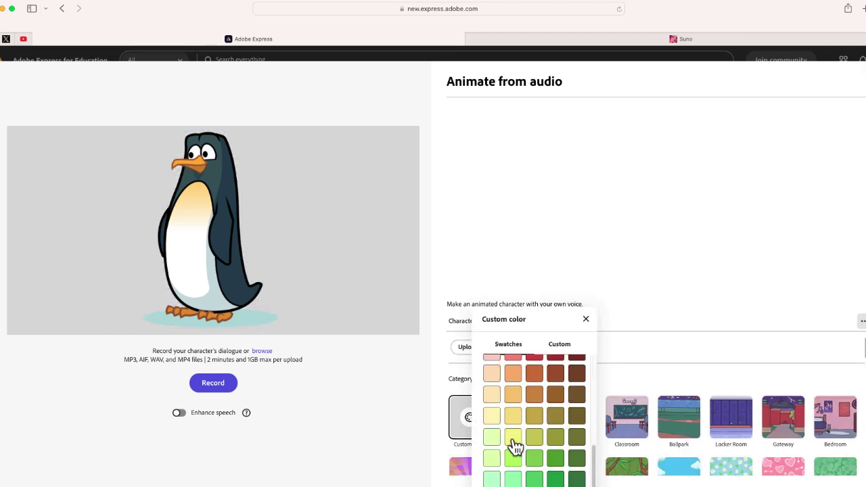
click(518, 464)
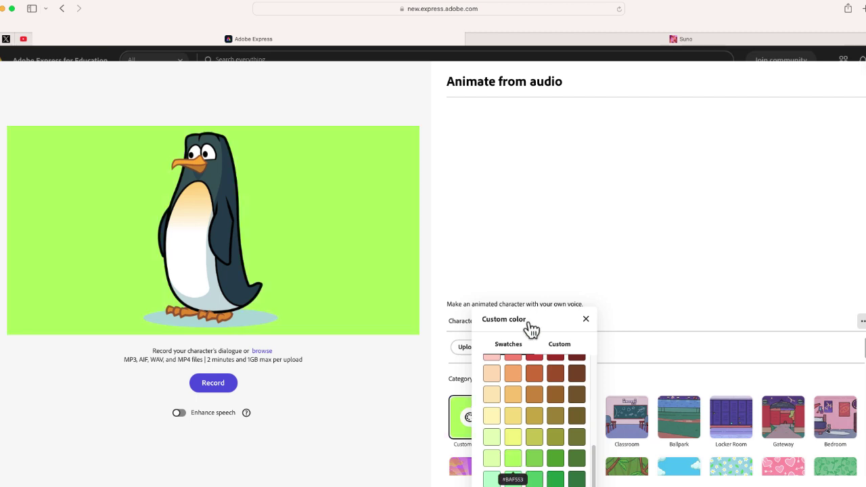
click(523, 273)
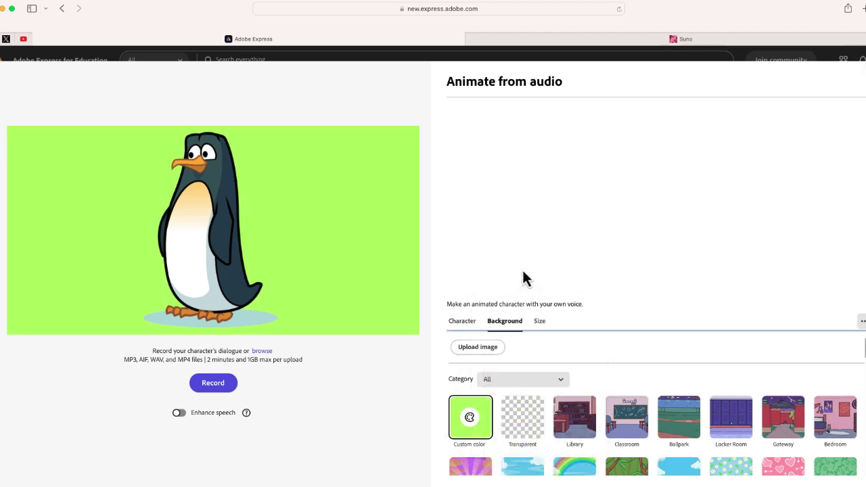
Step: Make the video 4:5 Portrait and turn on Enhance speech
click(540, 322)
click(567, 394)
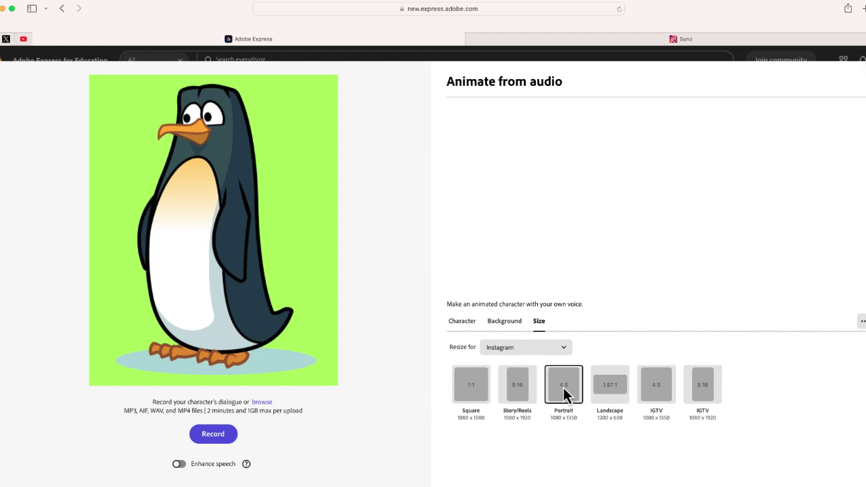
click(180, 464)
Step: Record roughly 38 seconds of the penguin's spoken lines and finish
click(213, 435)
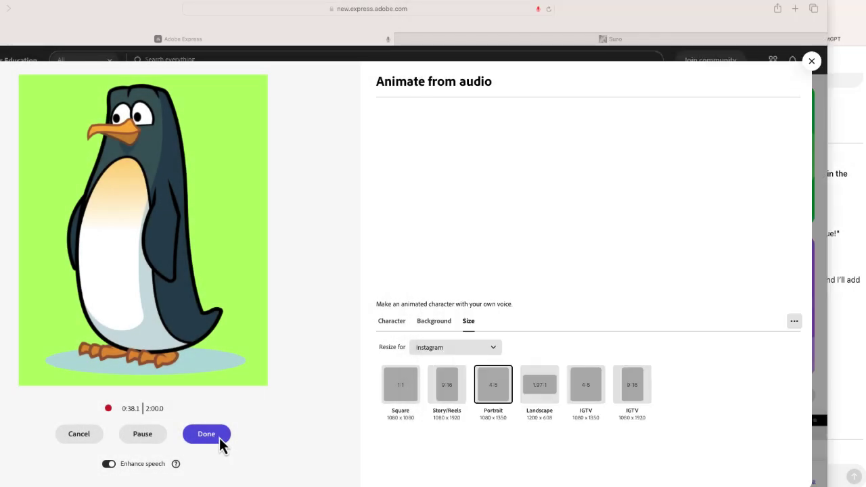
click(207, 433)
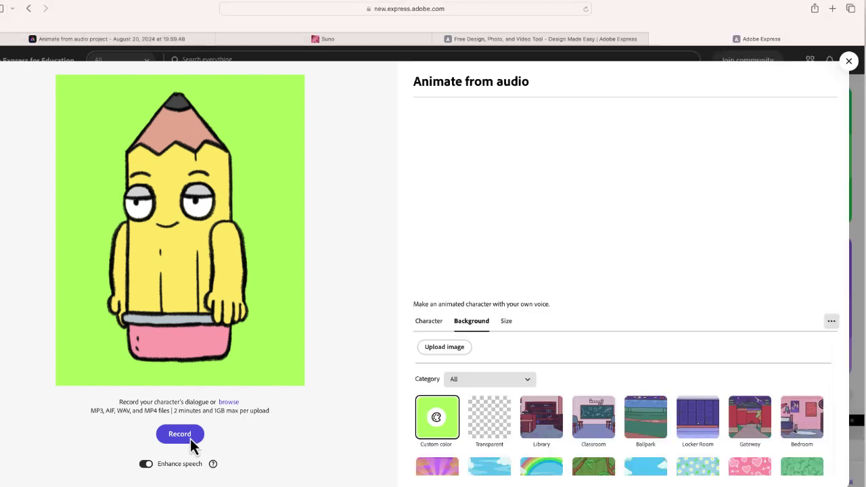
Step: Record Mr. Pencil's lines with microphone access allowed, reading the script from ChatGPT
click(190, 438)
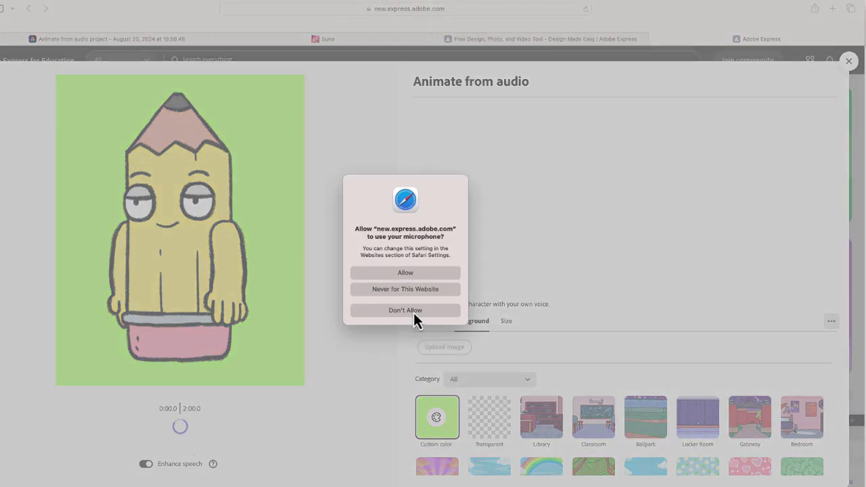
click(420, 273)
key(super+grave)
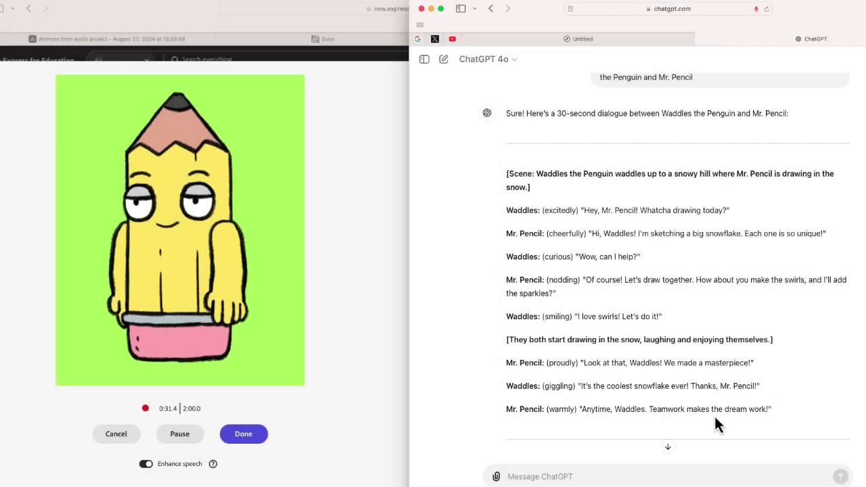
click(245, 436)
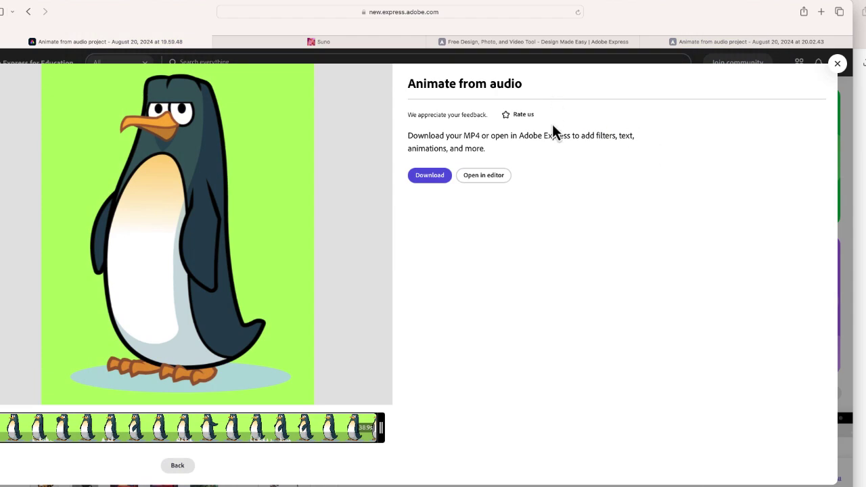
Step: Download the pencil animation, then the penguin animation, as MP4 files
mouse_move(302, 82)
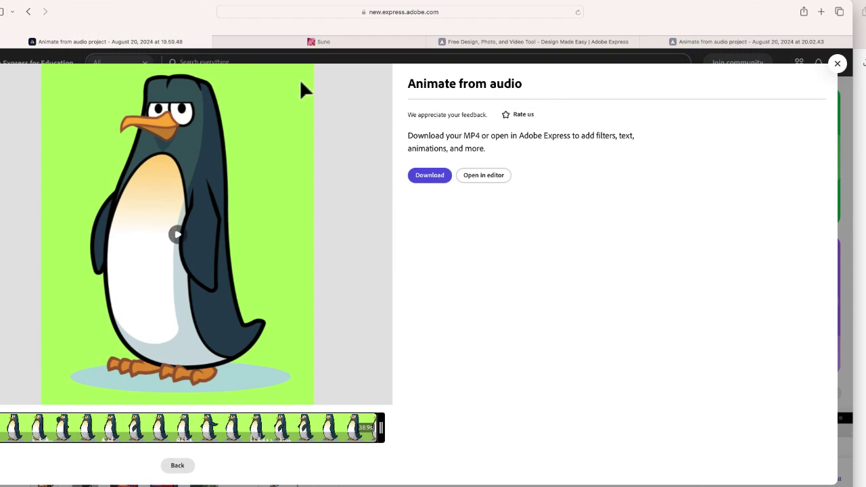
click(739, 42)
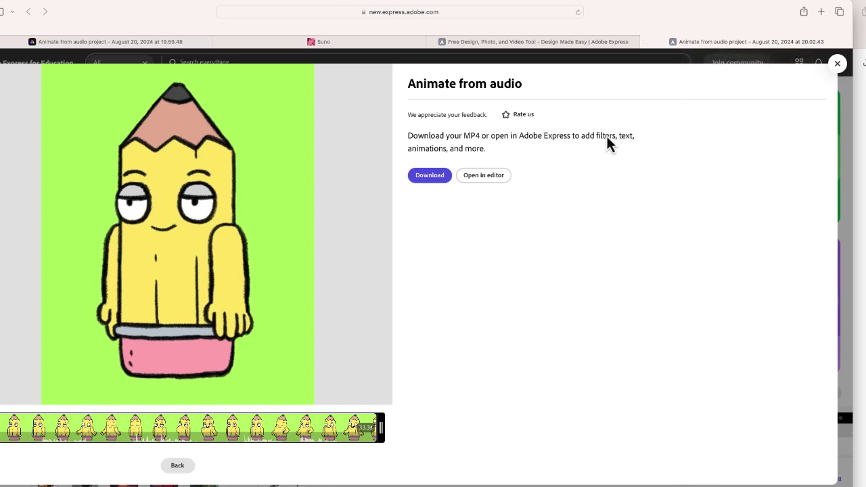
click(431, 177)
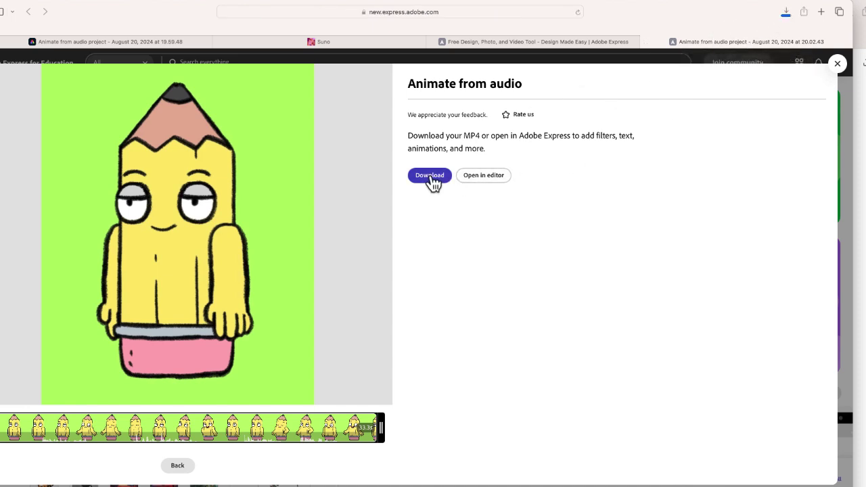
click(137, 43)
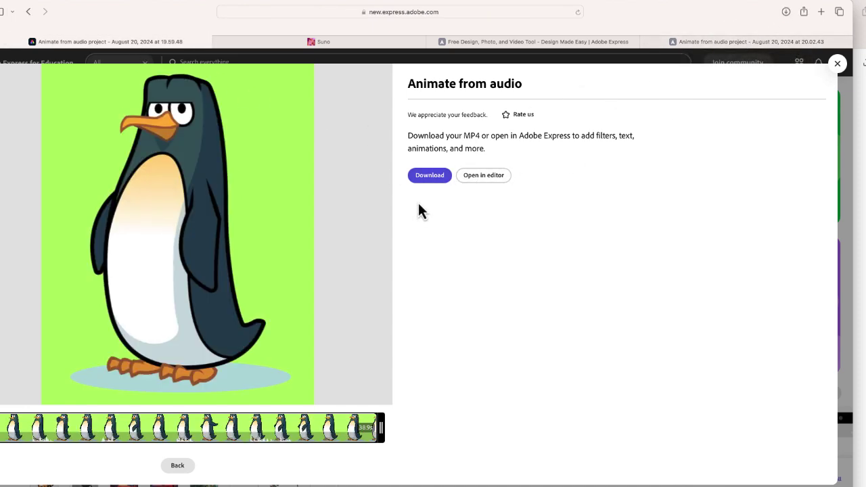
click(423, 178)
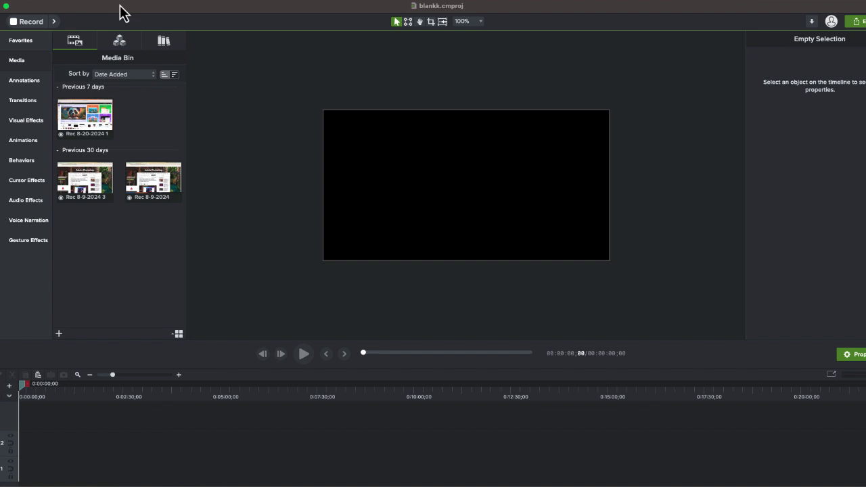
Step: Enlarge the project window and place the imported Waddles-2 clip on track 2
double_click(119, 5)
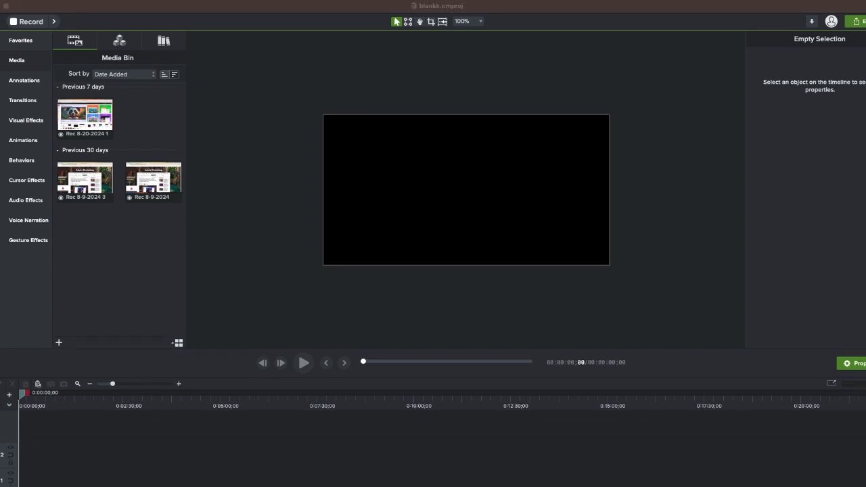
drag(738, 228, 214, 447)
drag(126, 462, 102, 452)
drag(105, 405, 117, 406)
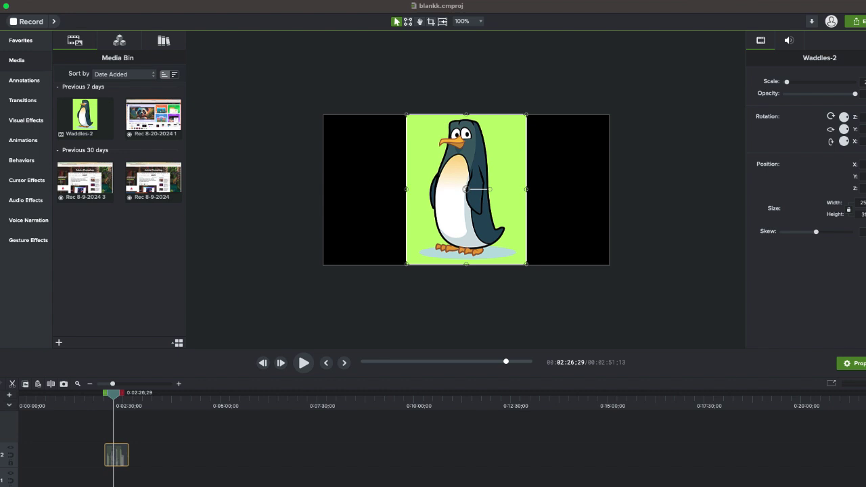
Step: Place the Pencil video right beside the Waddles-2 clip on track 2
mouse_move(728, 190)
mouse_down()
mouse_move(693, 216)
mouse_move(86, 467)
mouse_move(81, 458)
mouse_up()
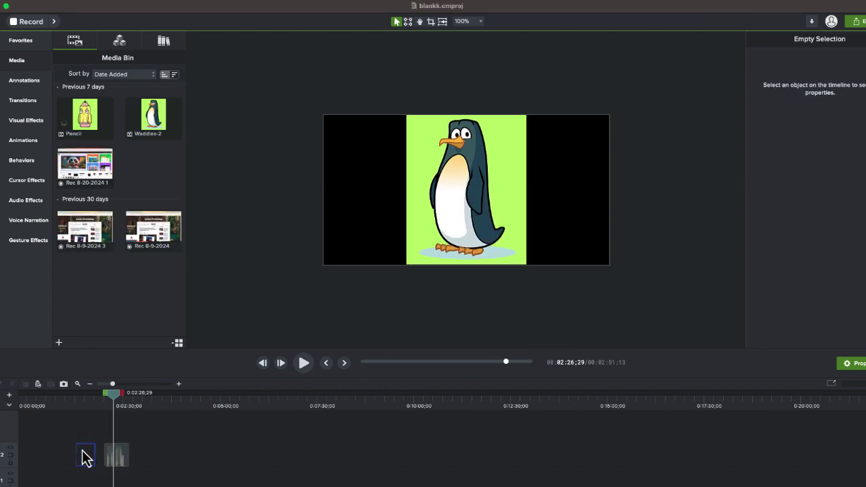
click(88, 404)
drag(88, 409, 87, 409)
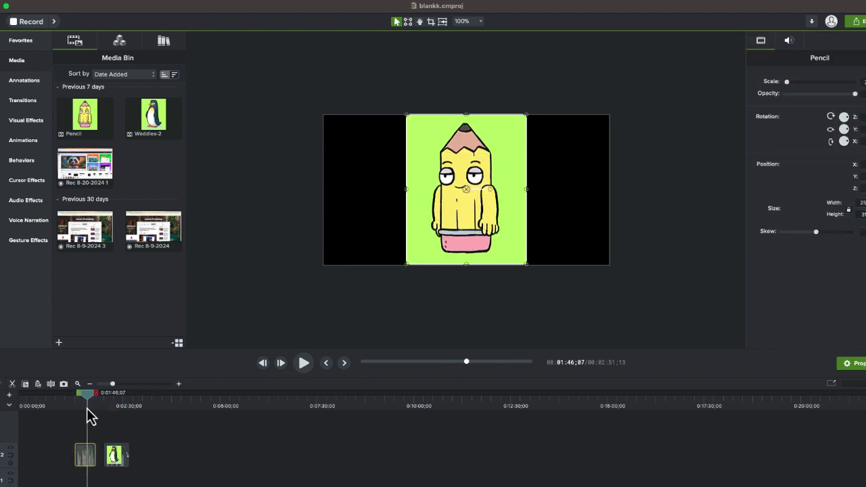
Step: Move both character clips up to a new track and add the art-studio photo
shift+click(113, 458)
drag(88, 452, 91, 435)
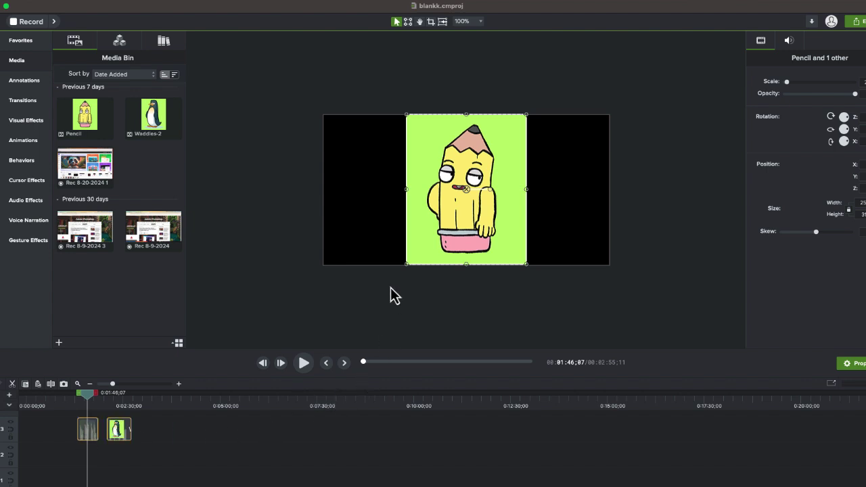
drag(391, 287, 288, 455)
Step: Lengthen the Untitled design-48 photo clip, enlarge it to fill the canvas, and start it at 0:00
drag(151, 405, 158, 407)
drag(334, 266, 300, 290)
drag(383, 256, 393, 246)
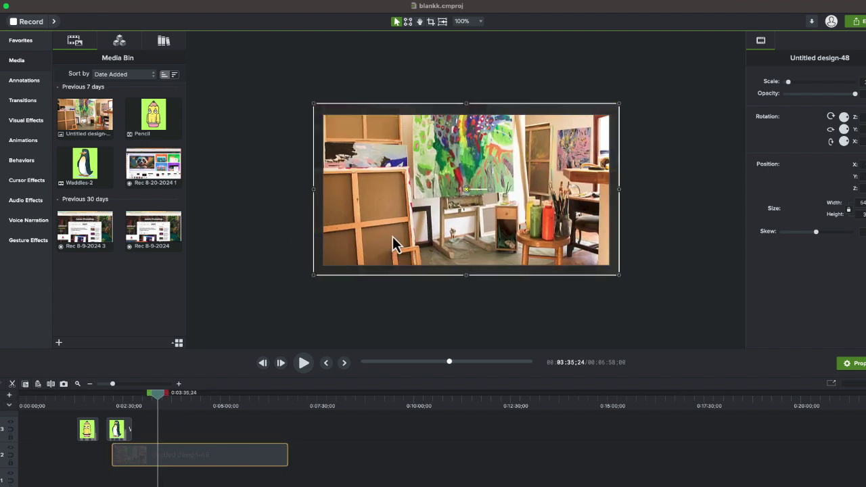
drag(198, 462, 80, 463)
mouse_move(158, 393)
mouse_down()
mouse_move(153, 406)
mouse_move(106, 406)
mouse_move(120, 392)
mouse_move(144, 393)
mouse_move(40, 411)
mouse_move(60, 413)
mouse_move(3, 409)
mouse_move(345, 406)
mouse_move(522, 420)
mouse_move(517, 414)
mouse_up()
Step: Move the Pencil clip to about 0:44 and the Waddles-2 penguin clip to 0:00
drag(138, 386, 134, 386)
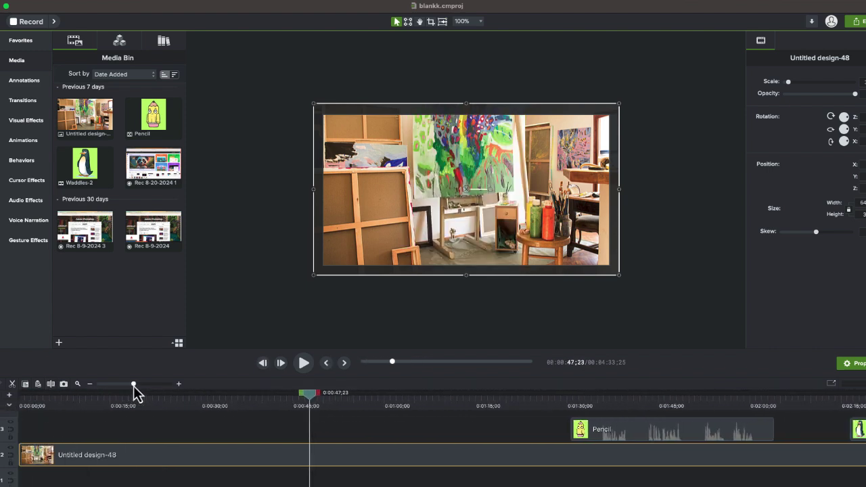
drag(590, 437, 264, 433)
drag(139, 424, 37, 438)
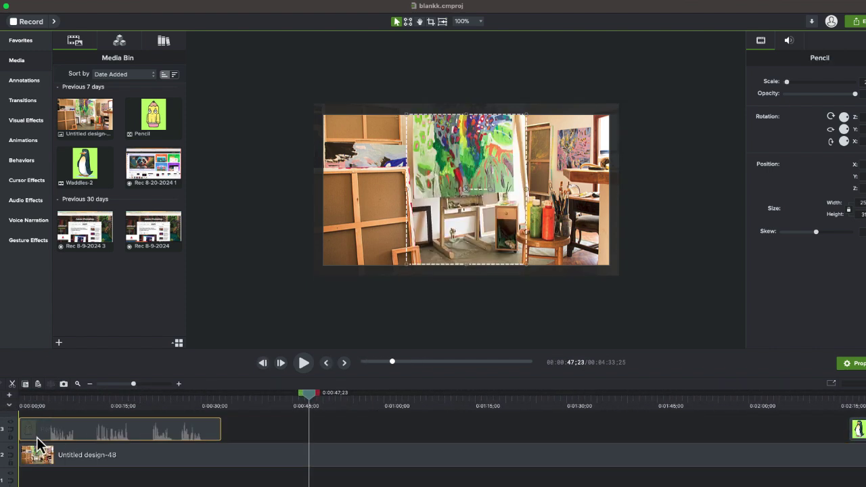
click(48, 407)
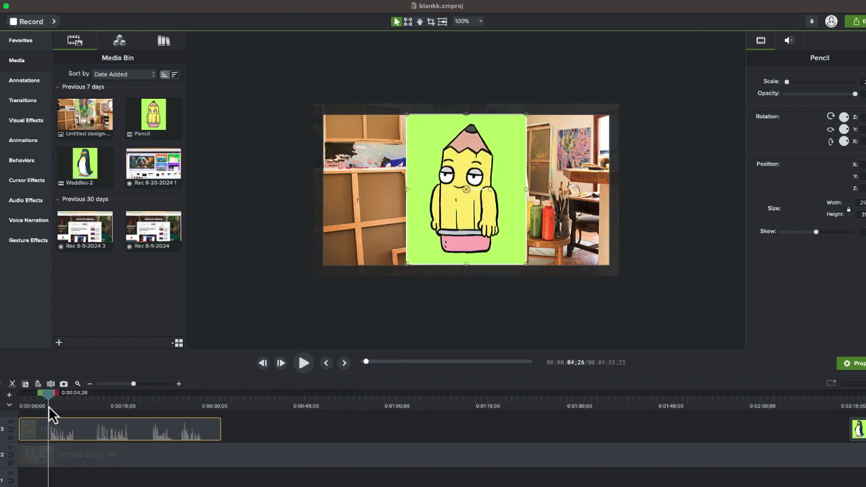
drag(59, 432, 338, 433)
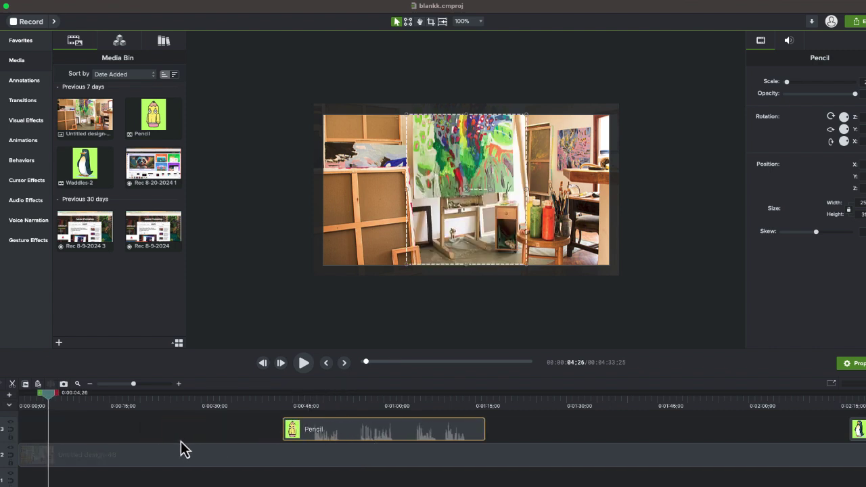
scroll(184, 443, up, 1)
mouse_move(854, 439)
mouse_down()
mouse_move(230, 447)
mouse_move(104, 433)
mouse_move(24, 457)
mouse_move(33, 439)
mouse_move(52, 445)
mouse_up()
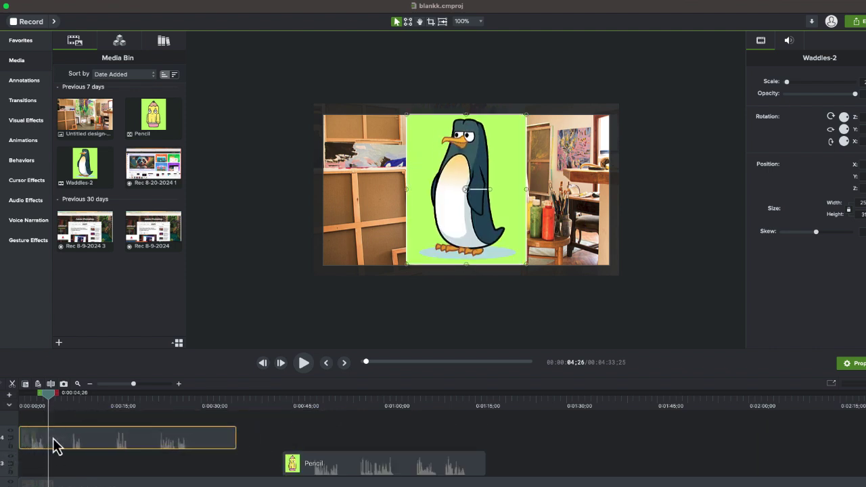
Step: Preview the opening, then bring Pencil back to begin at 0:00 and replay
click(262, 362)
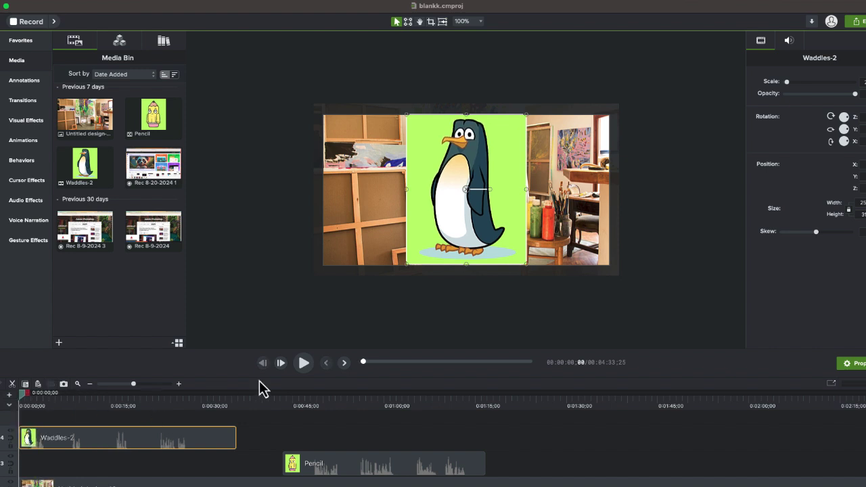
click(306, 365)
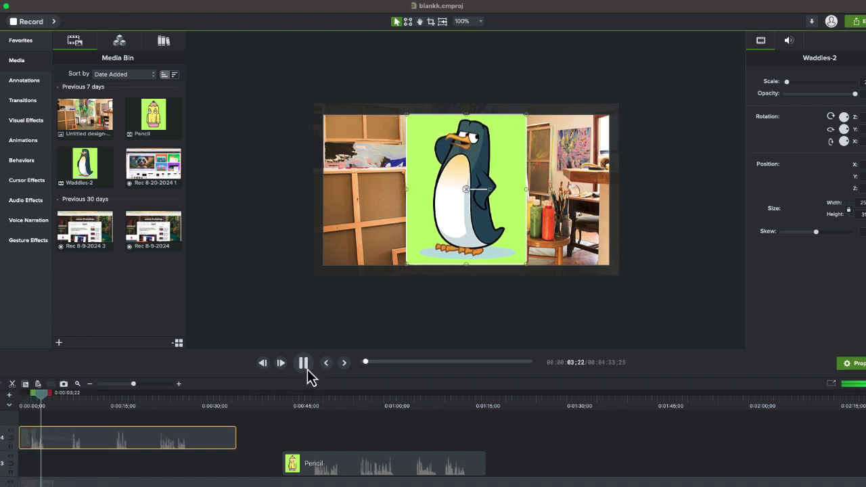
click(306, 367)
drag(342, 467, 59, 466)
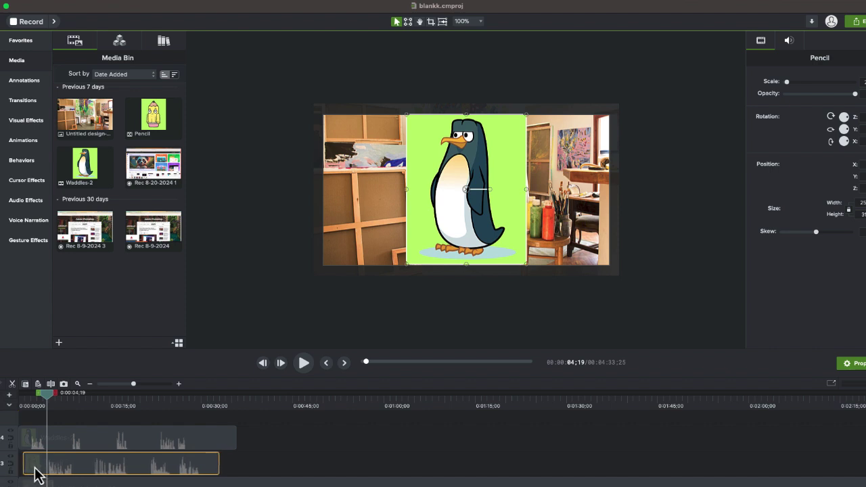
drag(24, 464, 13, 465)
drag(45, 406, 41, 407)
click(306, 366)
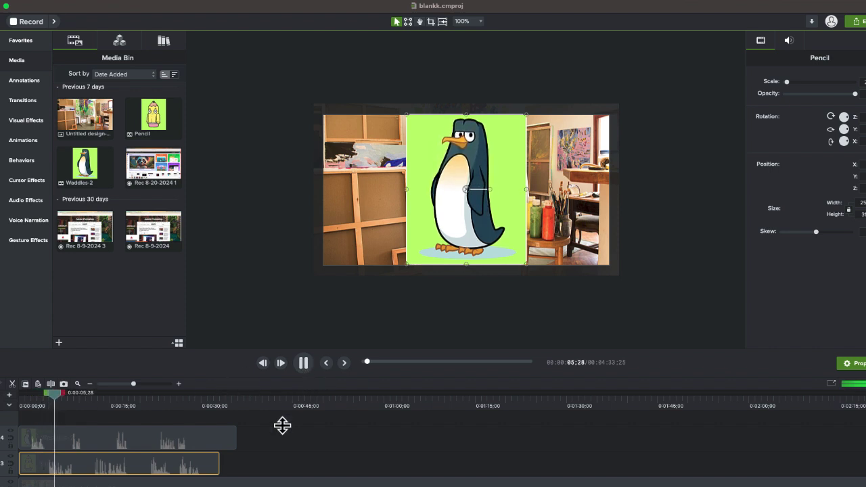
Step: Pause playback and move the pencil to the left side of the frame
key(space)
drag(462, 233, 415, 234)
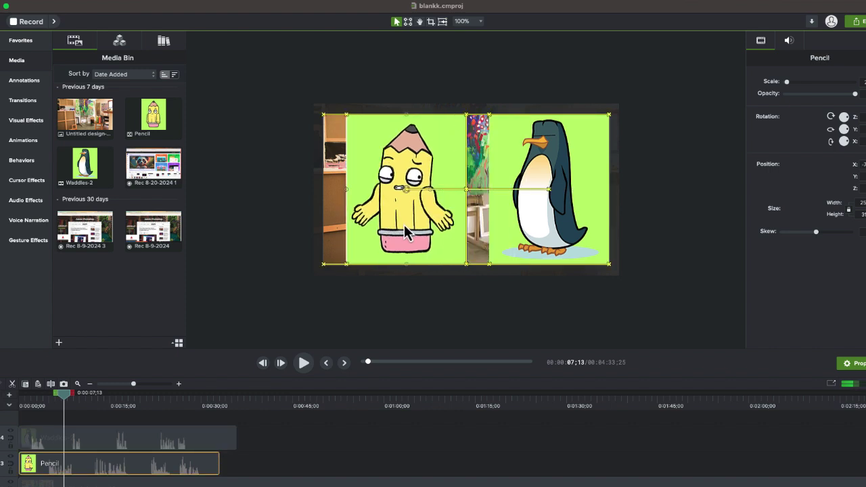
click(440, 230)
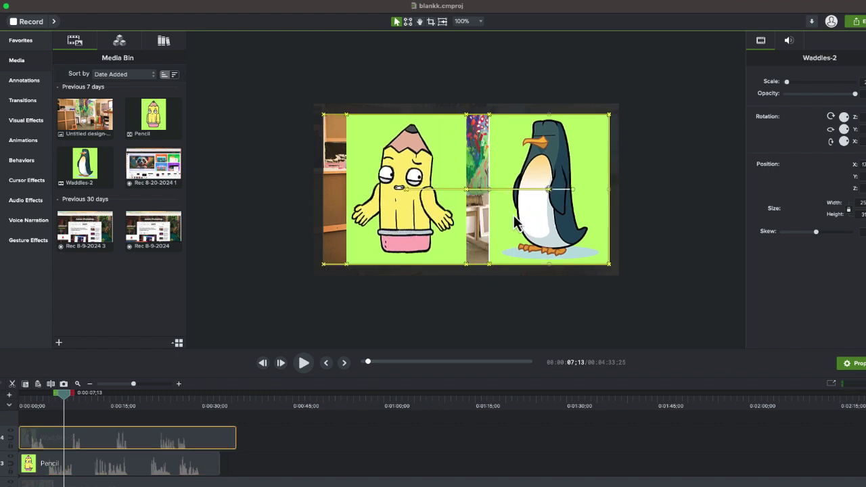
click(438, 229)
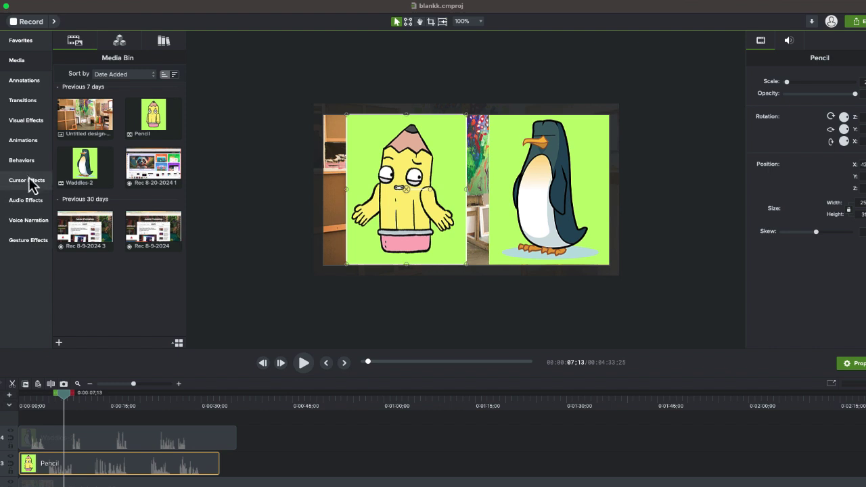
Step: Apply Remove a Color to the Pencil clip and eyedrop its green background
click(27, 123)
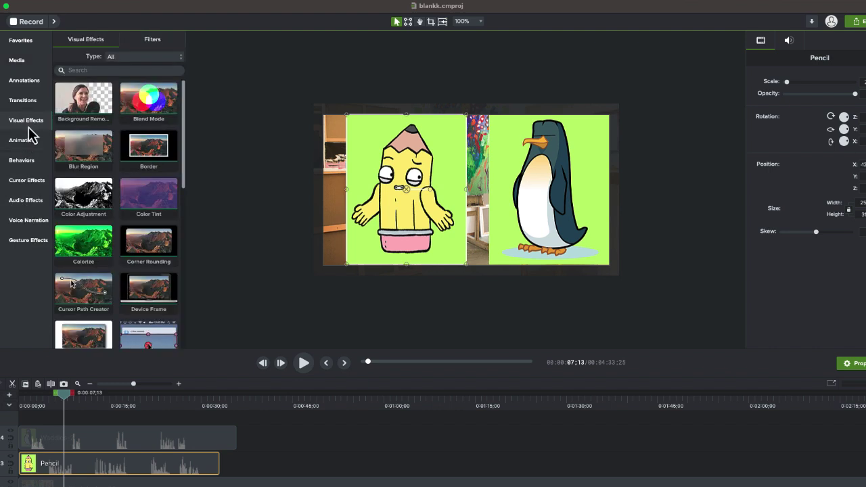
drag(84, 98, 85, 448)
scroll(122, 207, down, 10)
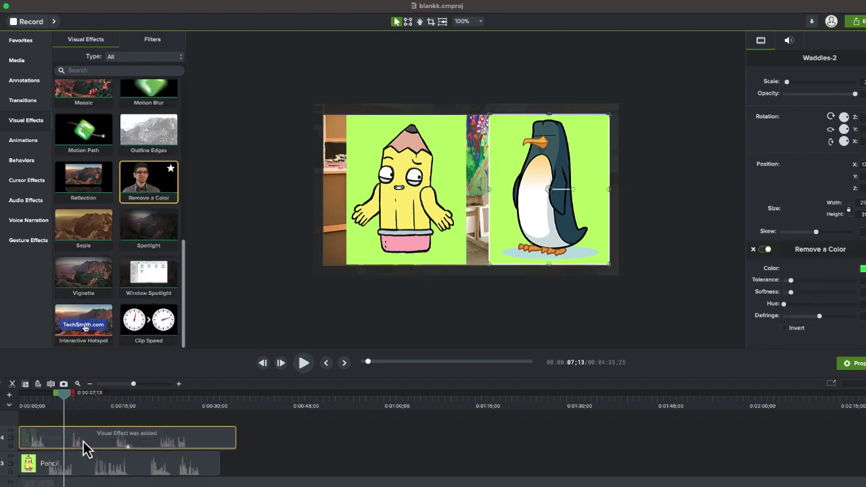
mouse_move(147, 186)
mouse_down()
mouse_move(155, 433)
mouse_move(145, 469)
mouse_up()
click(844, 270)
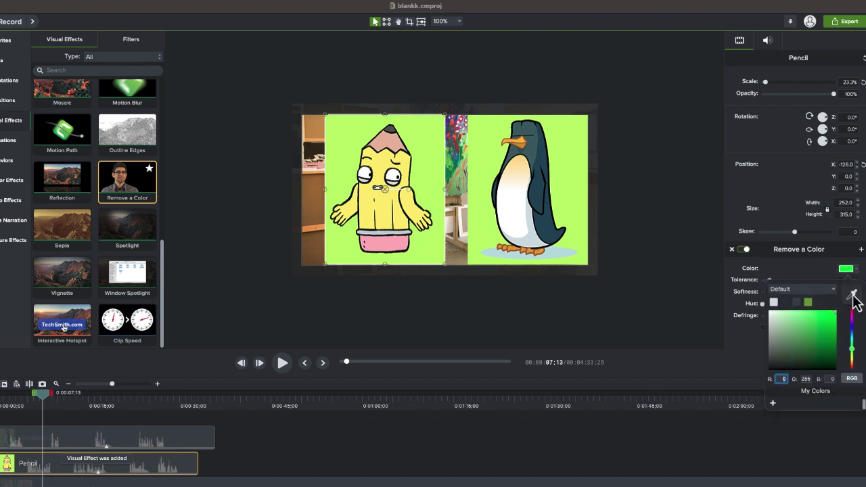
click(852, 294)
click(431, 184)
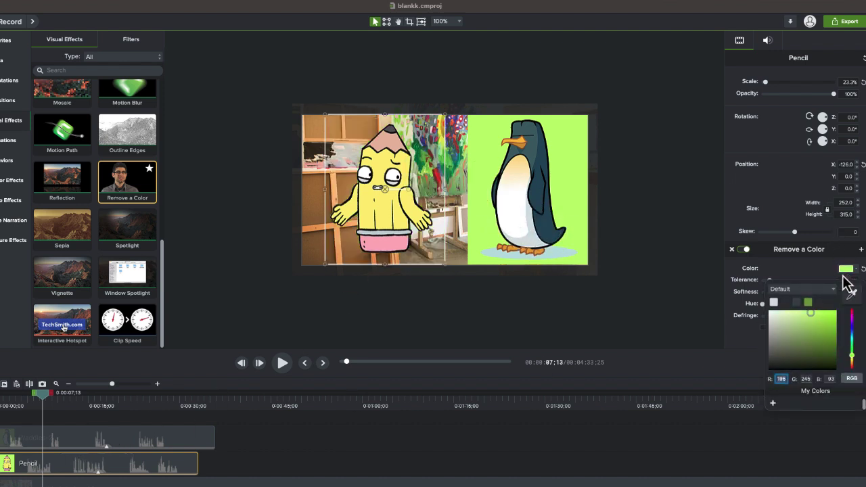
Step: Eyedrop the penguin clip's green background for removal and show both characters together
click(186, 444)
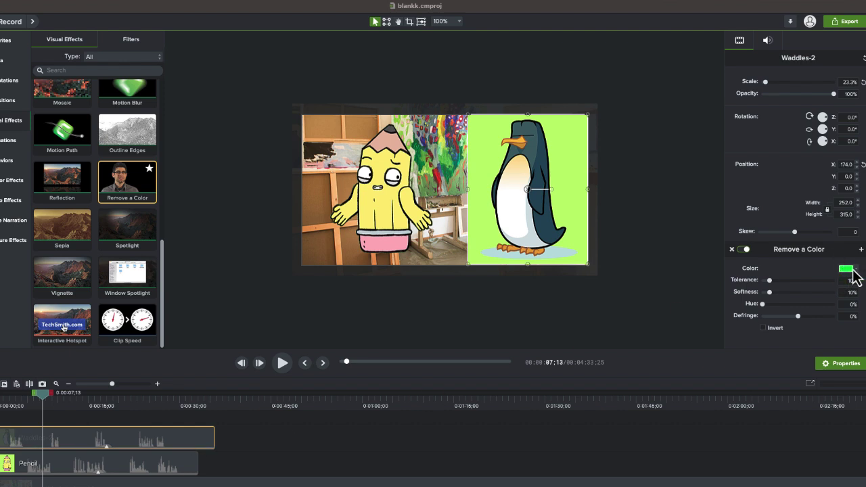
click(853, 270)
click(854, 296)
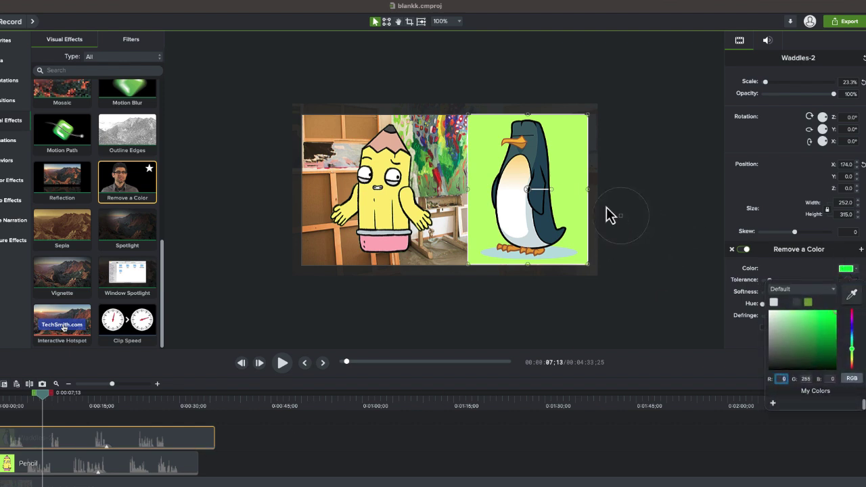
click(572, 178)
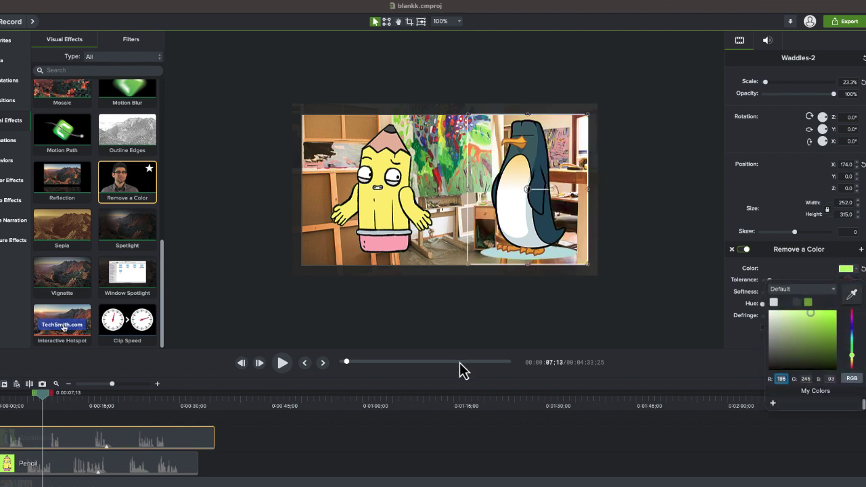
click(460, 407)
click(153, 405)
mouse_move(145, 425)
mouse_down()
mouse_move(38, 437)
mouse_move(46, 436)
mouse_up()
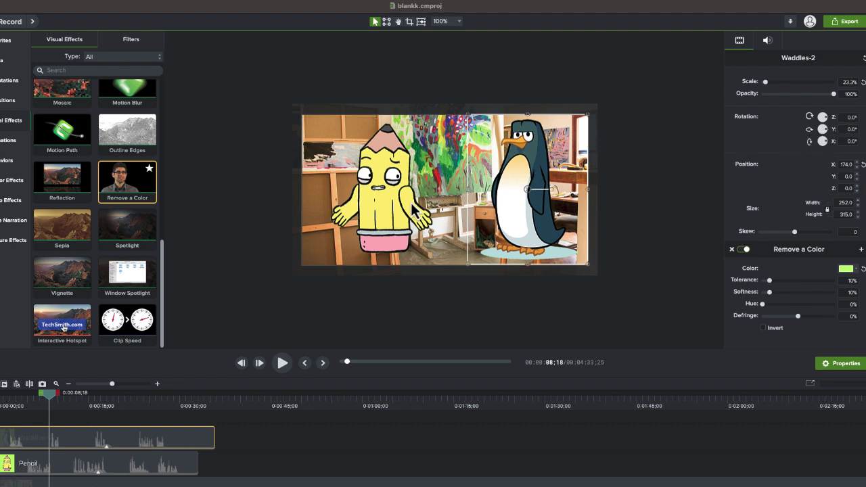
Step: Mirror the pencil with a -180° Y rotation and shift it left to X -174
click(413, 205)
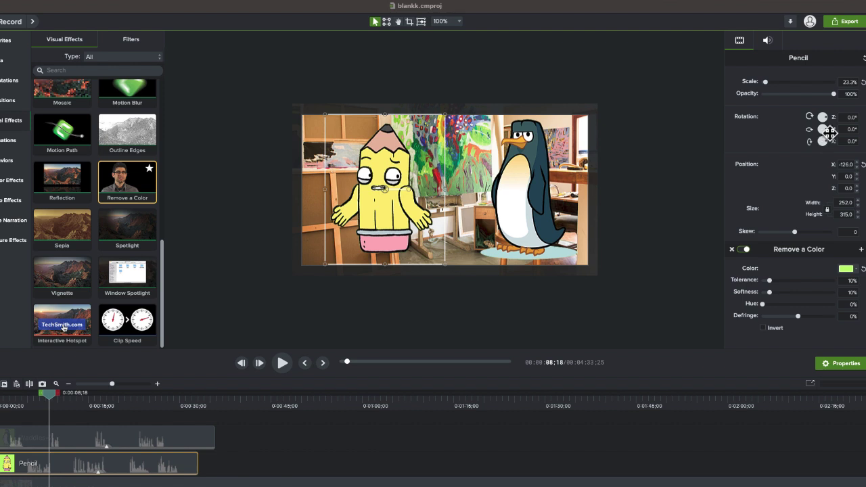
mouse_move(830, 132)
mouse_down()
mouse_move(813, 131)
mouse_move(791, 111)
mouse_move(808, 99)
mouse_move(781, 128)
mouse_move(735, 101)
mouse_move(738, 82)
mouse_up()
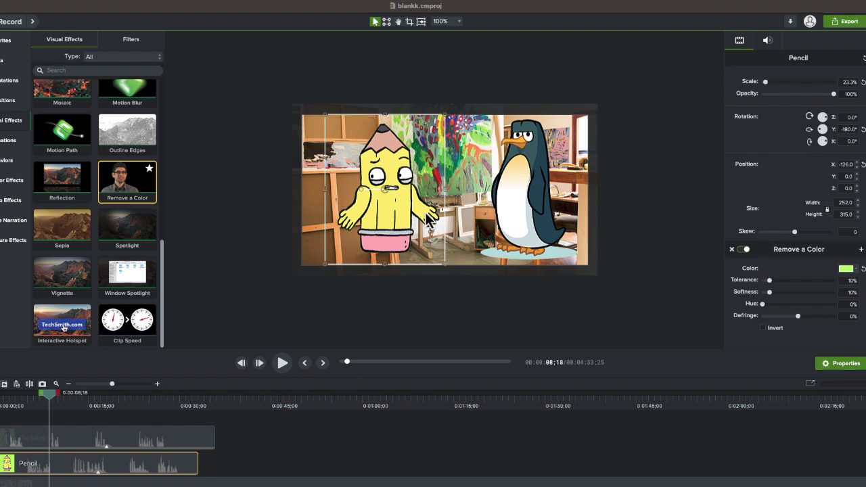
drag(388, 225, 393, 225)
click(526, 227)
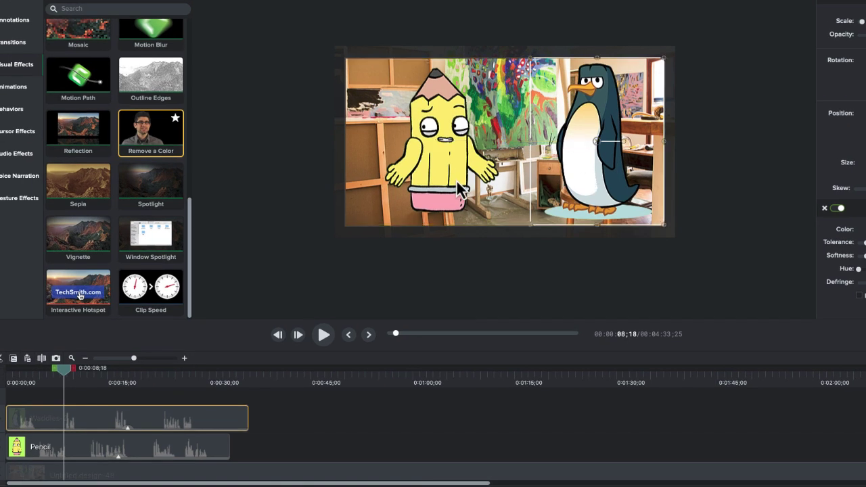
Step: Pause the opening preview and park the playhead at 0:00:10;19
click(438, 194)
drag(53, 374, 16, 394)
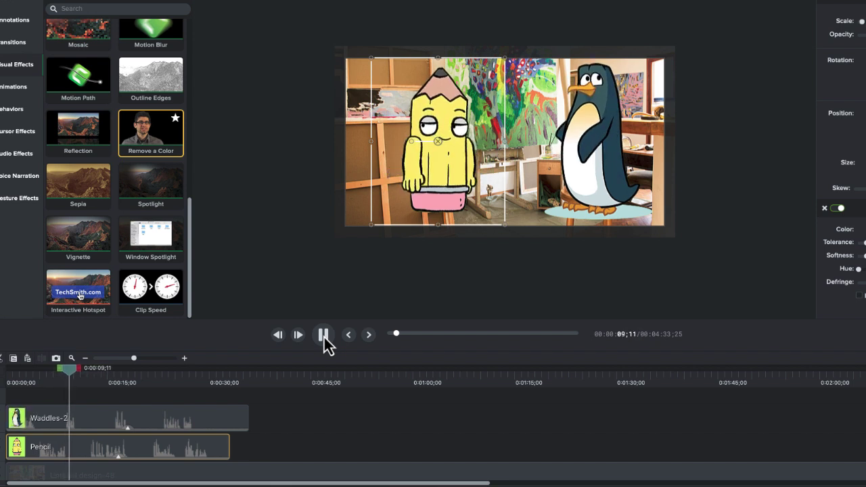
click(324, 336)
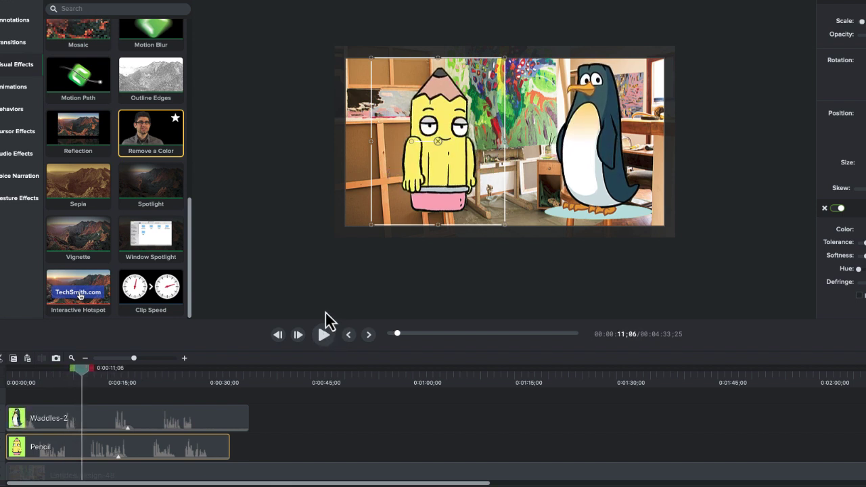
drag(90, 374, 77, 377)
Step: Split both the Waddles-2 and Pencil clips at the playhead with S
click(86, 420)
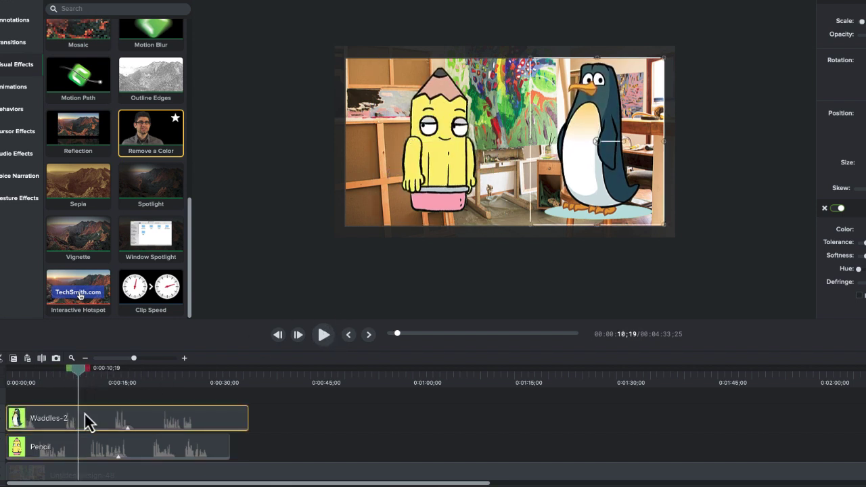
key(s)
click(87, 448)
key(s)
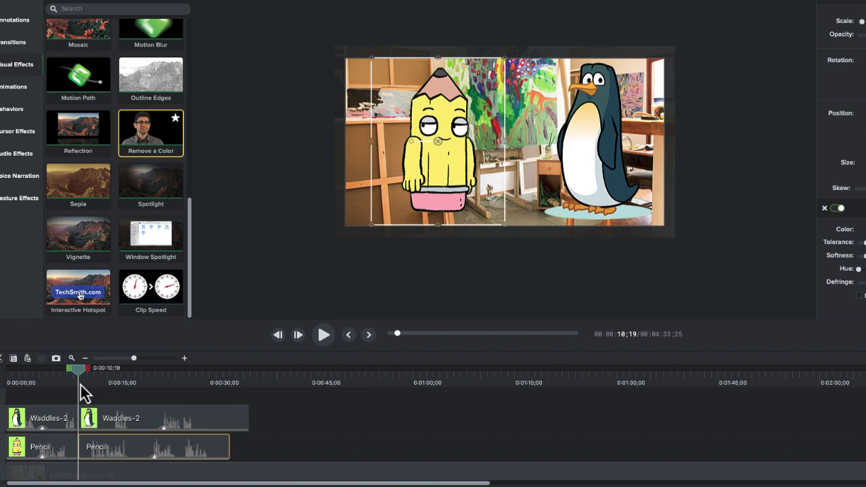
drag(81, 385, 89, 380)
click(102, 413)
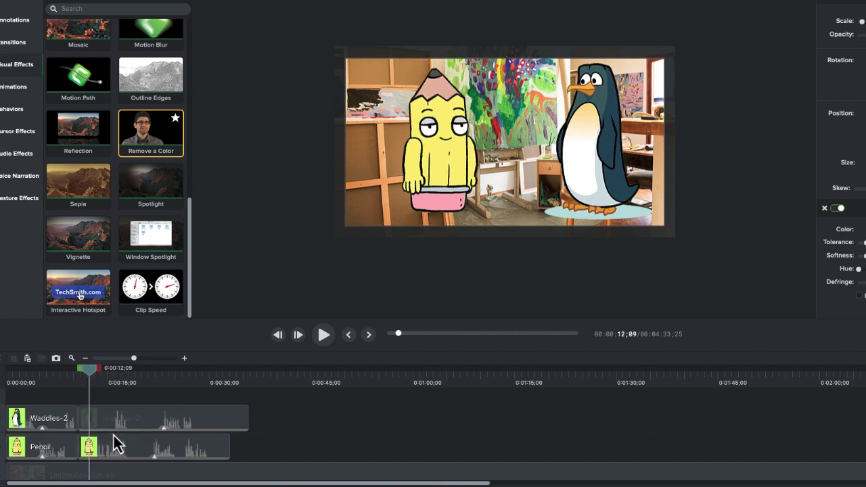
Step: Slide the later Pencil and Waddles-2 pieces left to close the gaps
click(84, 421)
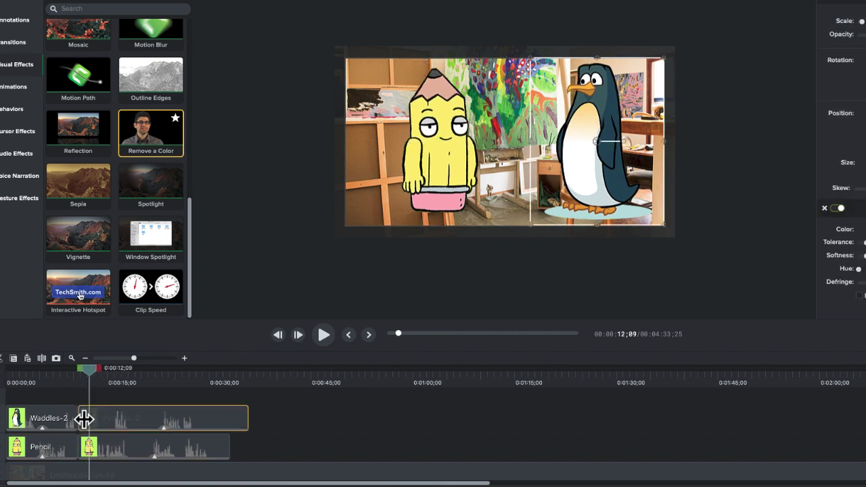
click(83, 438)
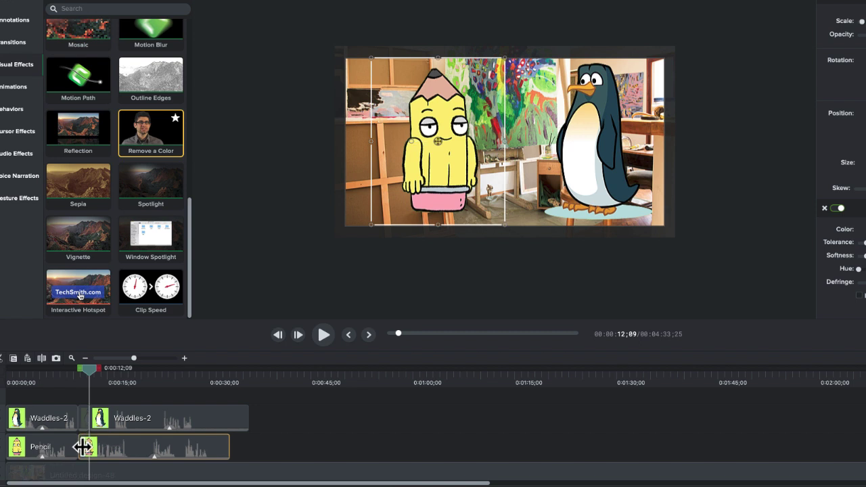
click(87, 461)
drag(86, 429, 84, 427)
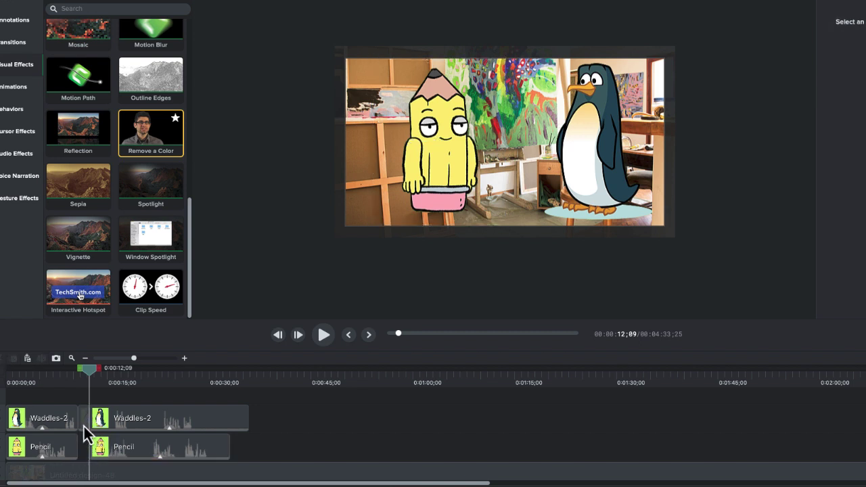
click(125, 455)
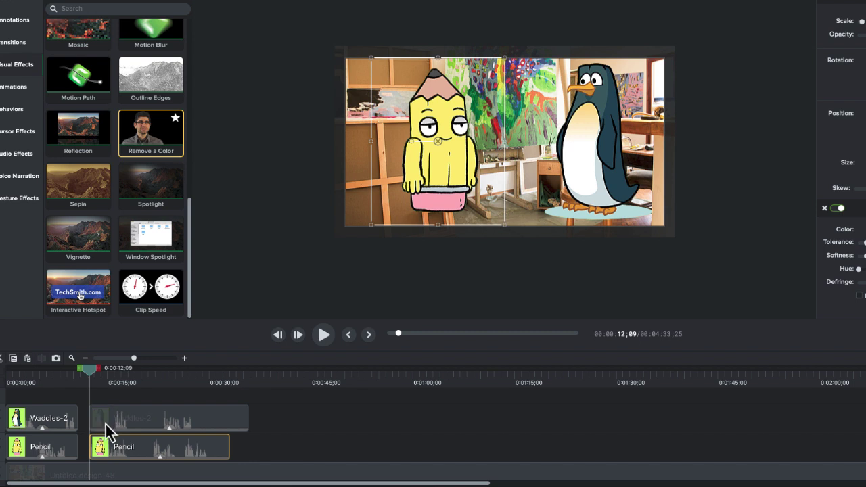
mouse_move(106, 445)
mouse_down()
mouse_move(96, 459)
mouse_move(87, 418)
mouse_up()
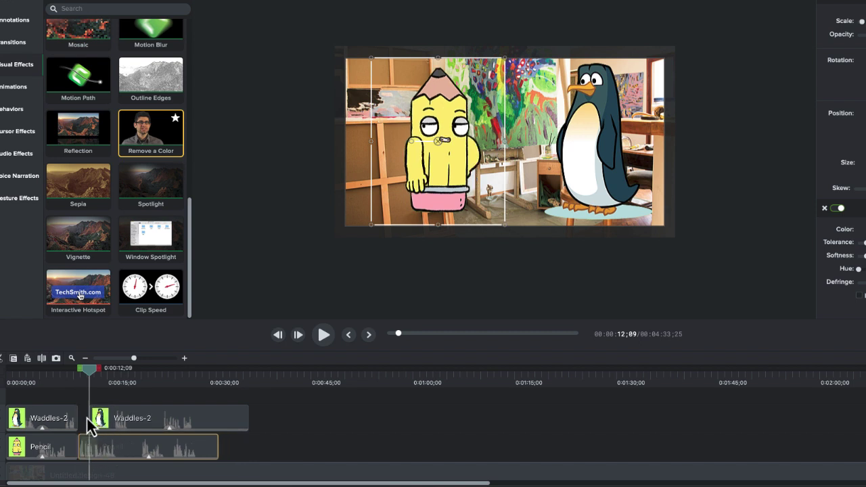
click(76, 380)
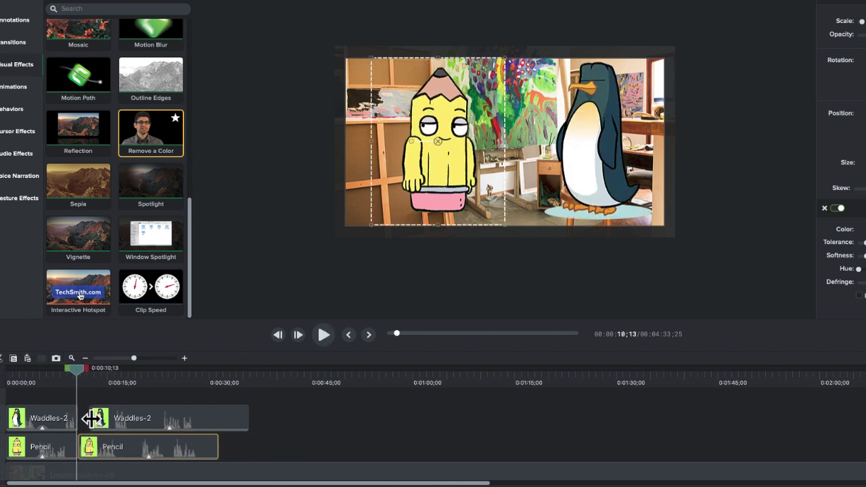
drag(92, 418, 79, 417)
Step: Play back the edit, shift the later pieces left together, and recheck from 0:00:22;27
key(space)
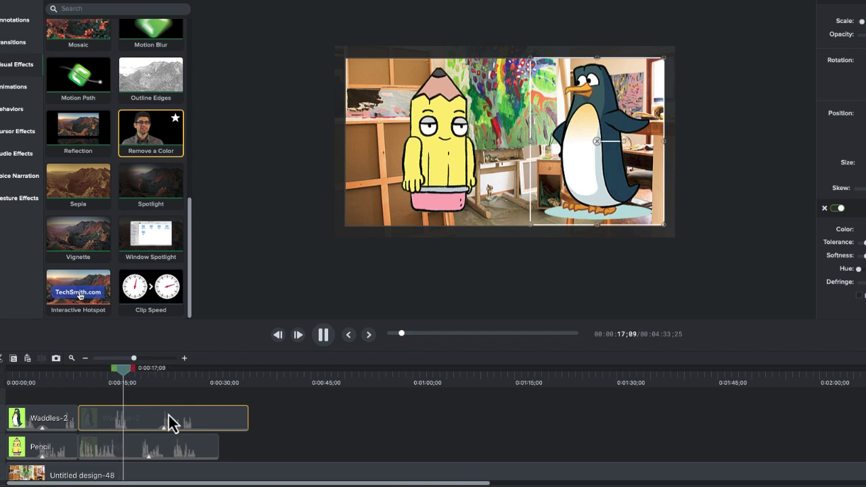
key(space)
click(142, 450)
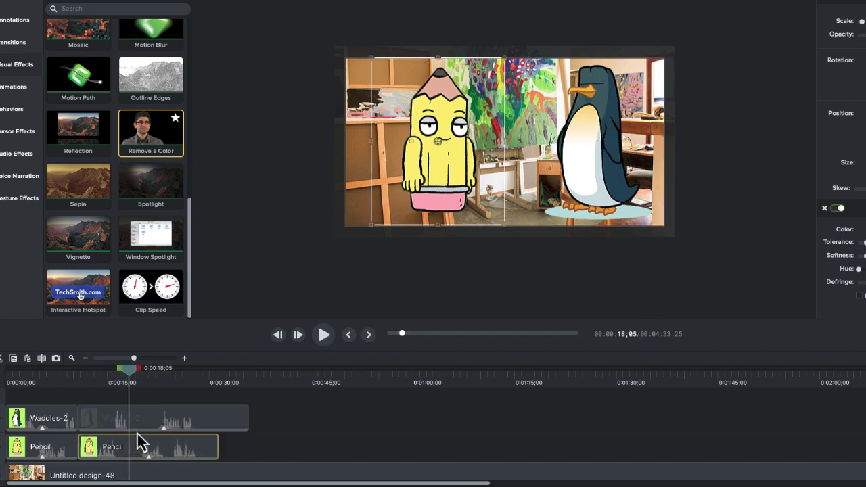
mouse_move(138, 419)
mouse_down()
mouse_move(143, 445)
mouse_move(136, 444)
mouse_move(155, 459)
mouse_up()
ctrl+click(141, 426)
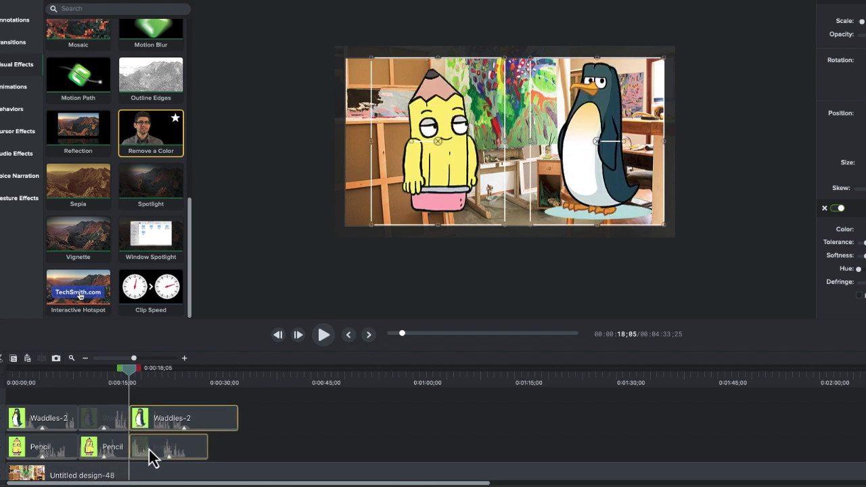
key(space)
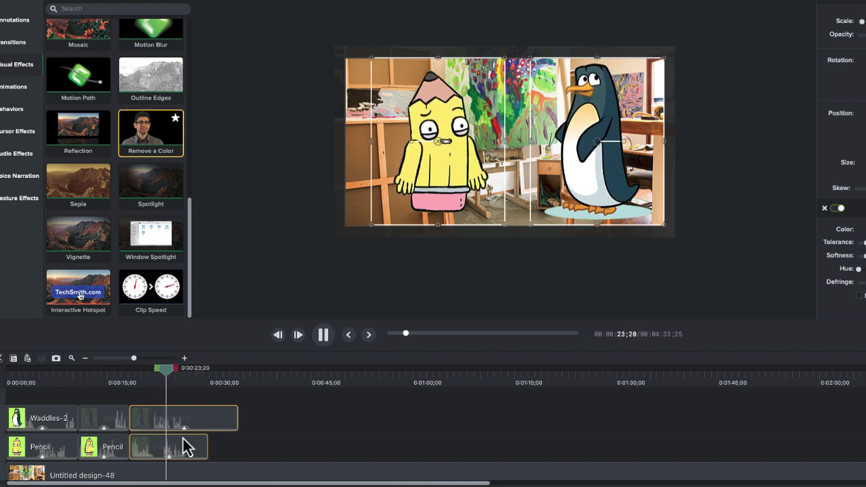
drag(169, 379, 162, 381)
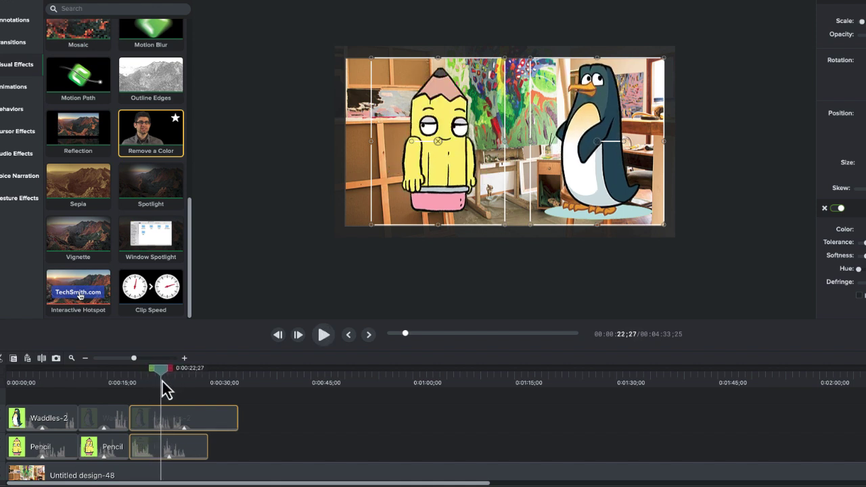
Step: Move the last Pencil piece later along the Pencil track
click(173, 447)
drag(186, 457, 206, 459)
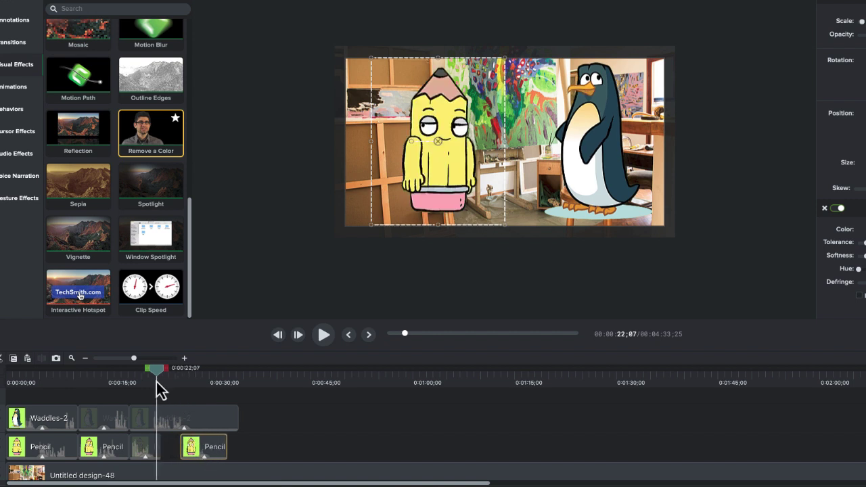
drag(157, 383, 27, 411)
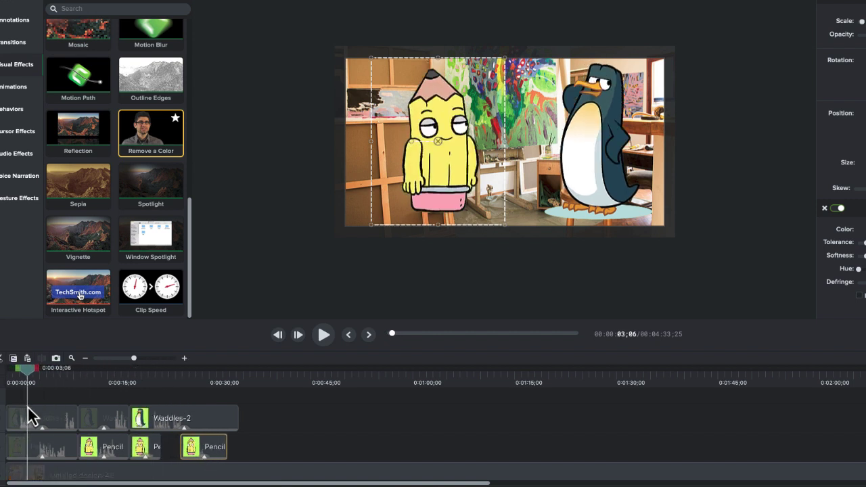
Step: Split the first Pencil clip and reposition its short piece and the long clip later
click(30, 445)
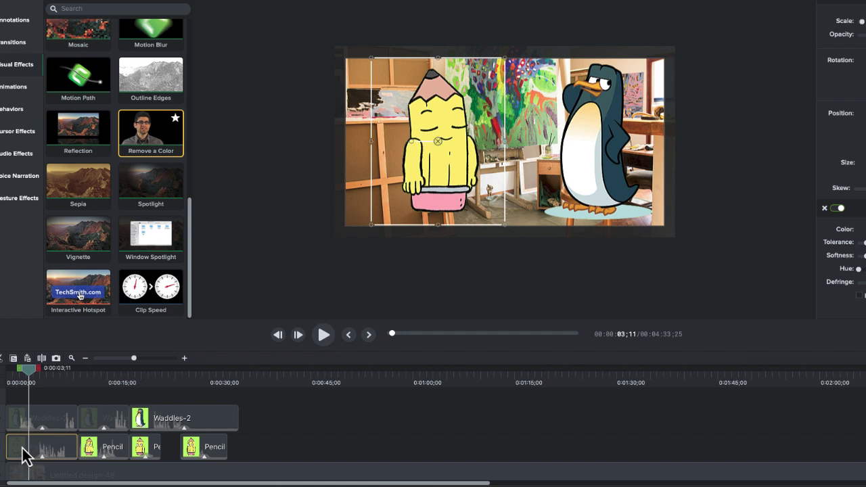
key(s)
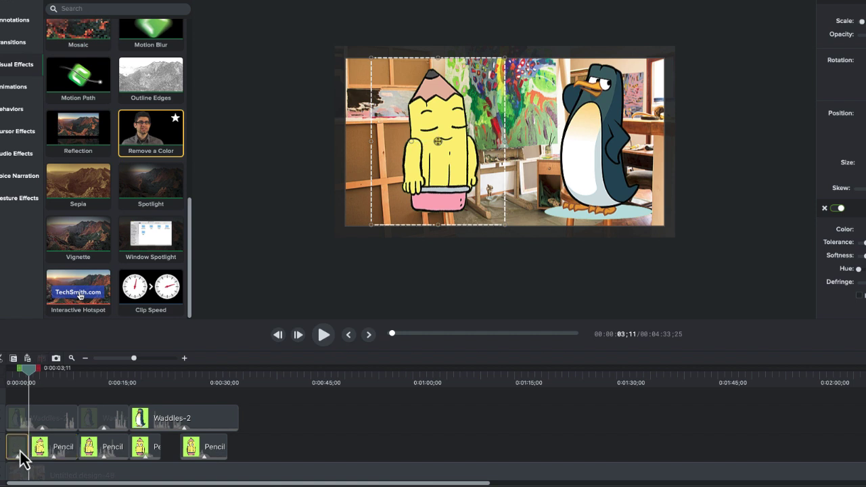
drag(118, 396, 273, 438)
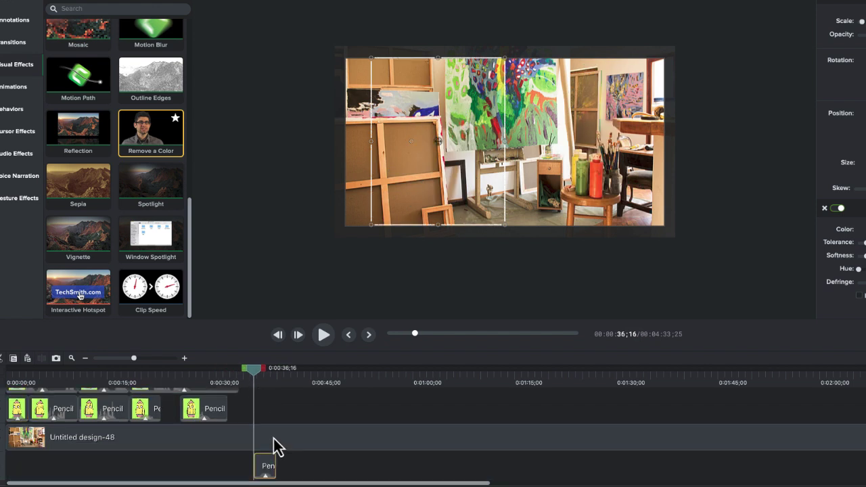
drag(269, 472, 192, 439)
mouse_move(168, 409)
mouse_down()
mouse_move(285, 419)
mouse_move(170, 413)
mouse_up()
mouse_move(271, 409)
mouse_down()
mouse_move(203, 417)
mouse_move(228, 409)
mouse_move(194, 407)
mouse_up()
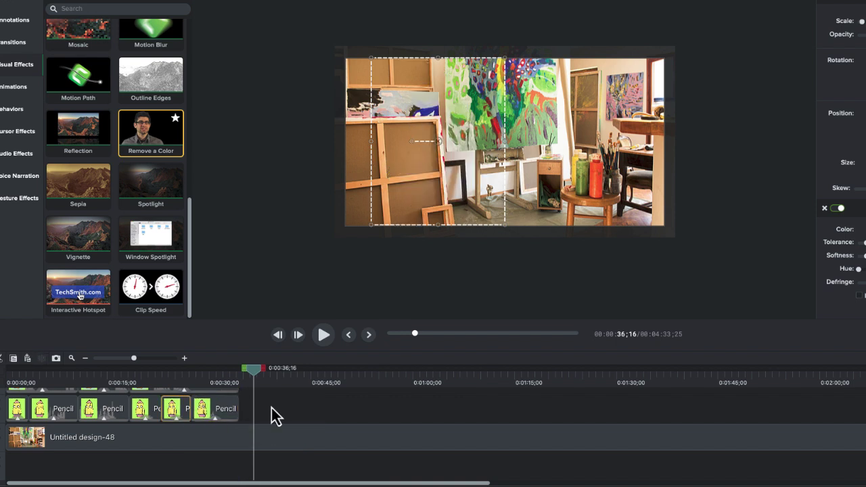
scroll(277, 414, up, 2)
drag(257, 384, 4, 393)
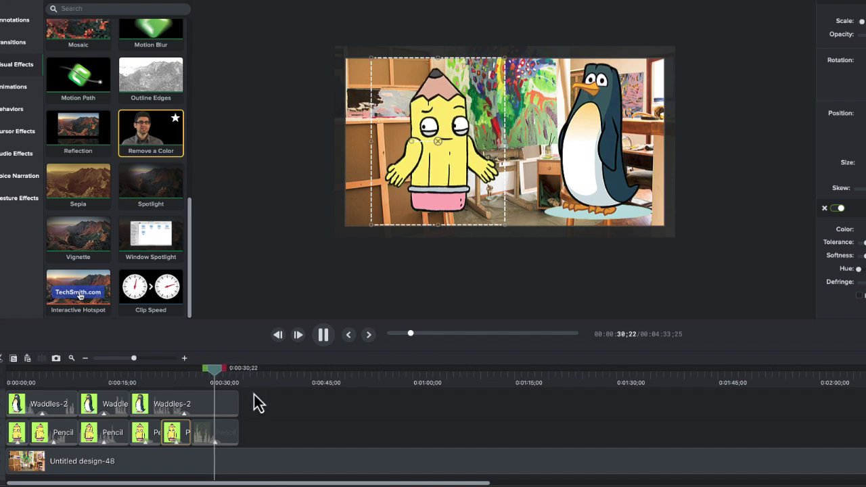
Step: Trim the last Pencil and Waddles-2 clips so both tracks end together near 0:00:33
click(235, 428)
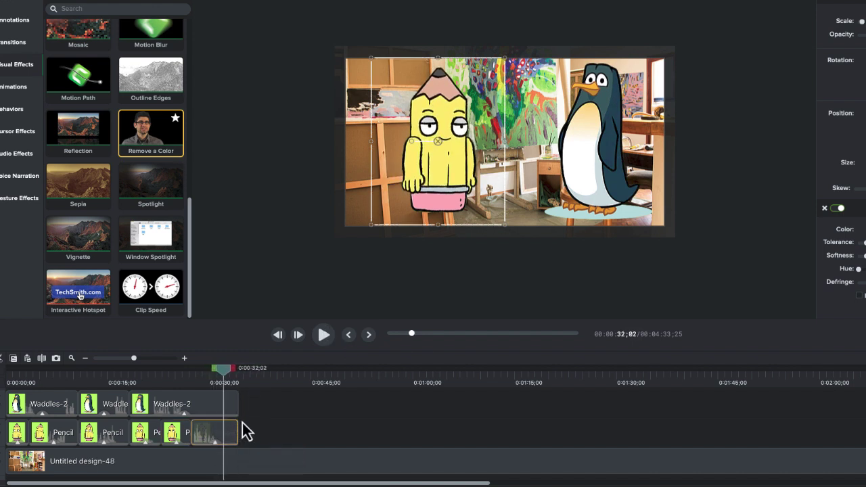
drag(238, 430, 228, 429)
click(229, 406)
drag(222, 378, 54, 396)
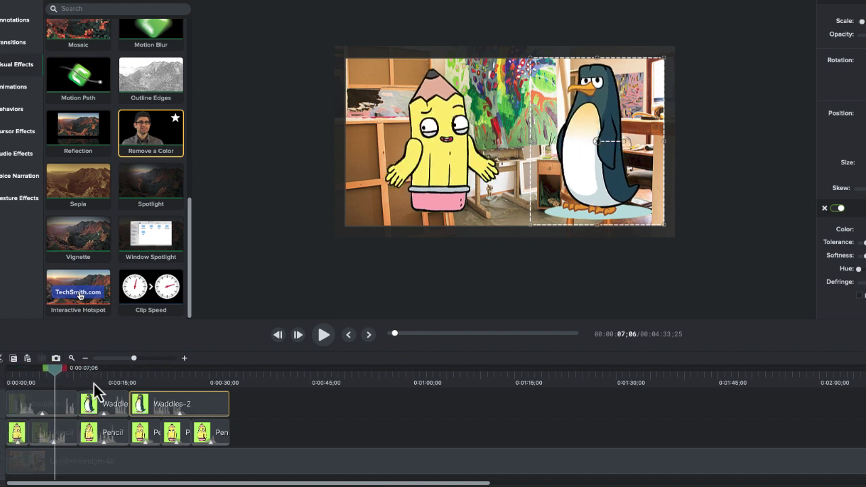